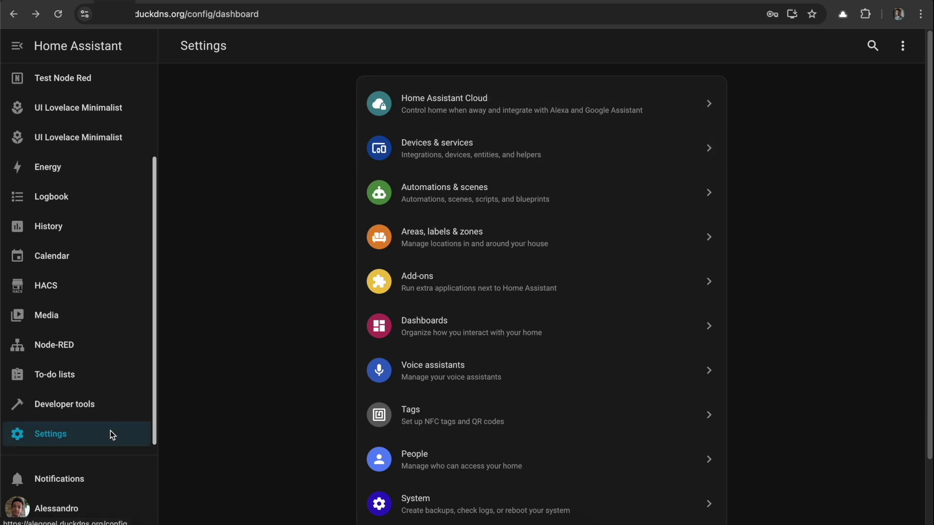
# - Go to Settings > Devices & services and begin adding a new integration
pyautogui.click(501, 164)
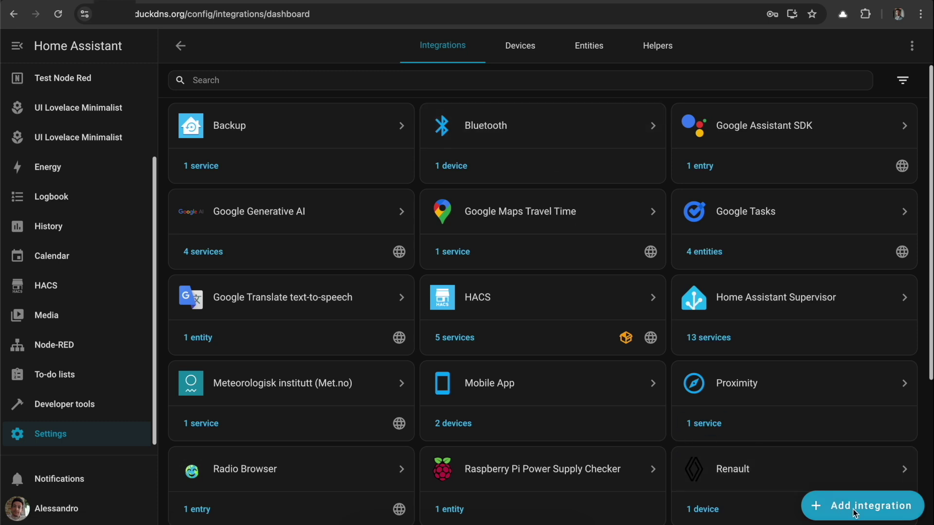
pyautogui.click(837, 508)
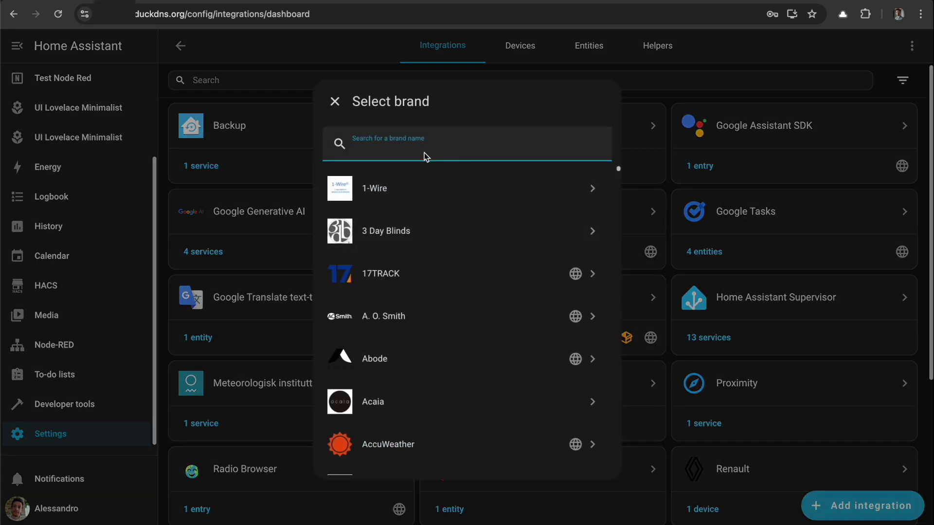
# - Search 'calen' and choose Google > Google Calendar as the new integration
pyautogui.write('calen')
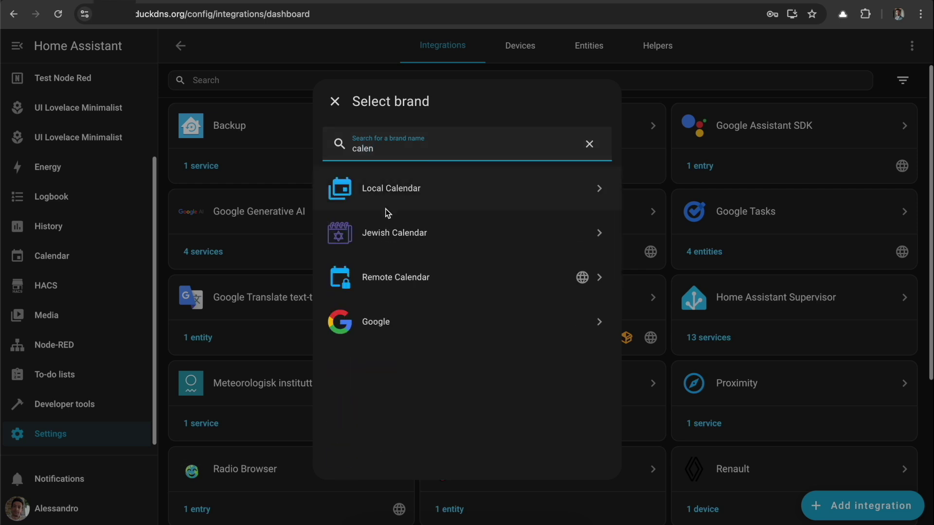
pyautogui.click(404, 324)
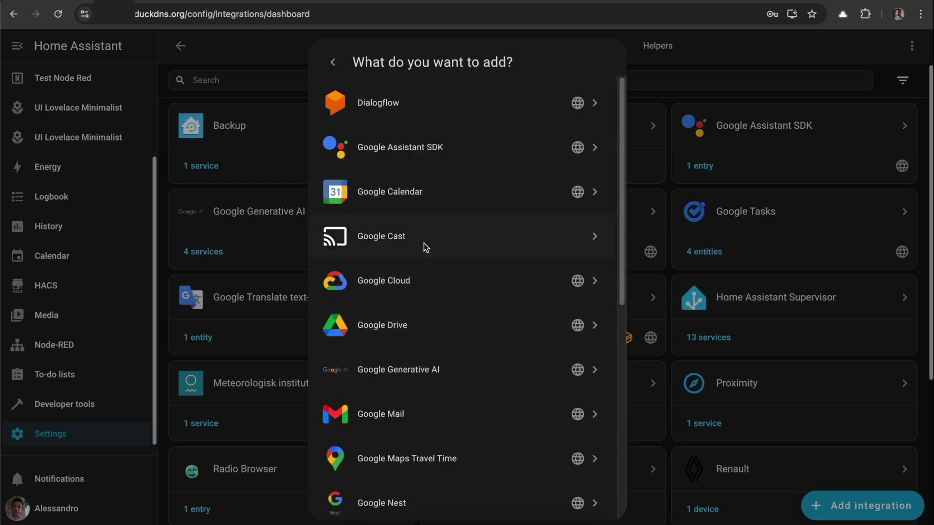
pyautogui.click(450, 200)
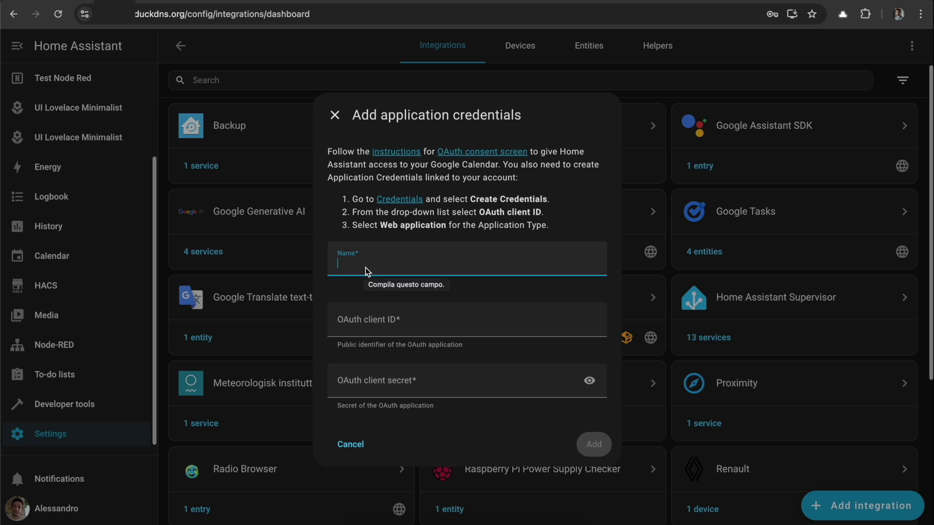
# - Name the application credentials 'Home Assistant Google Integration' and go to Google's Credentials page
pyautogui.write('Home')
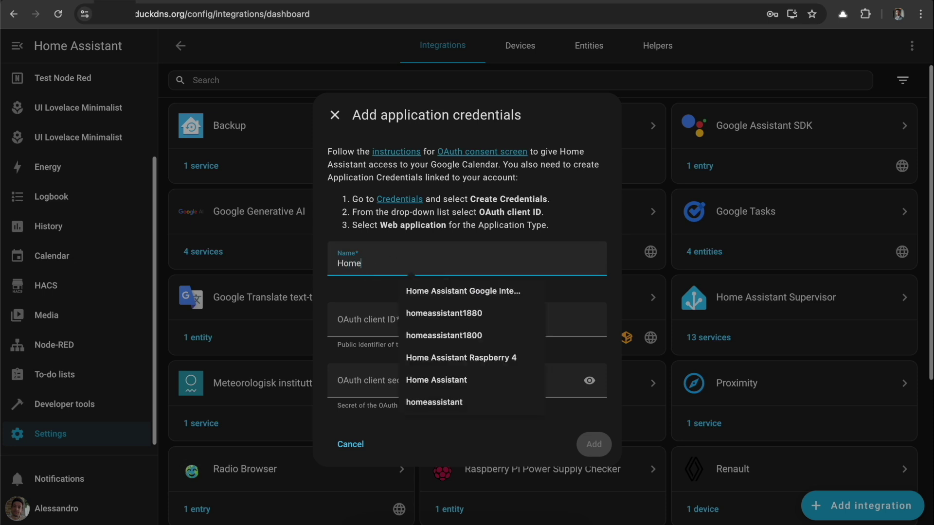
pyautogui.click(444, 293)
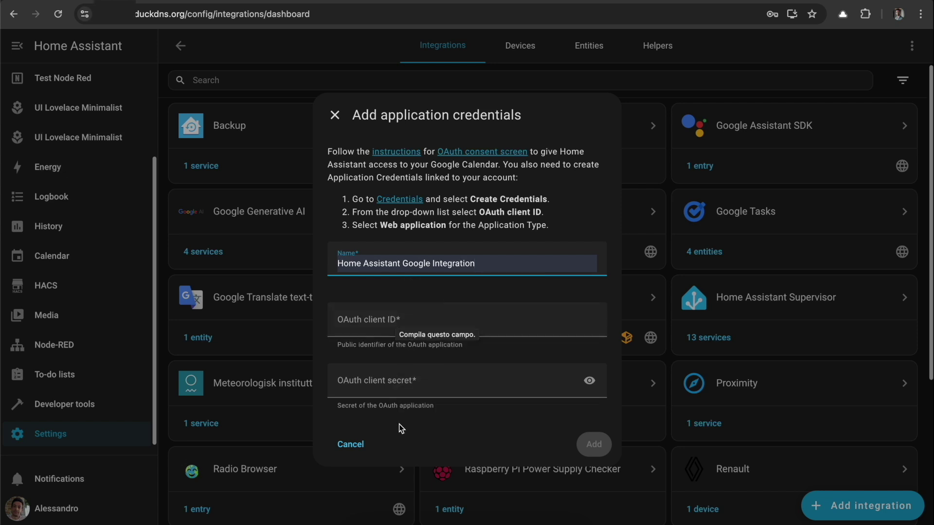
pyautogui.click(406, 199)
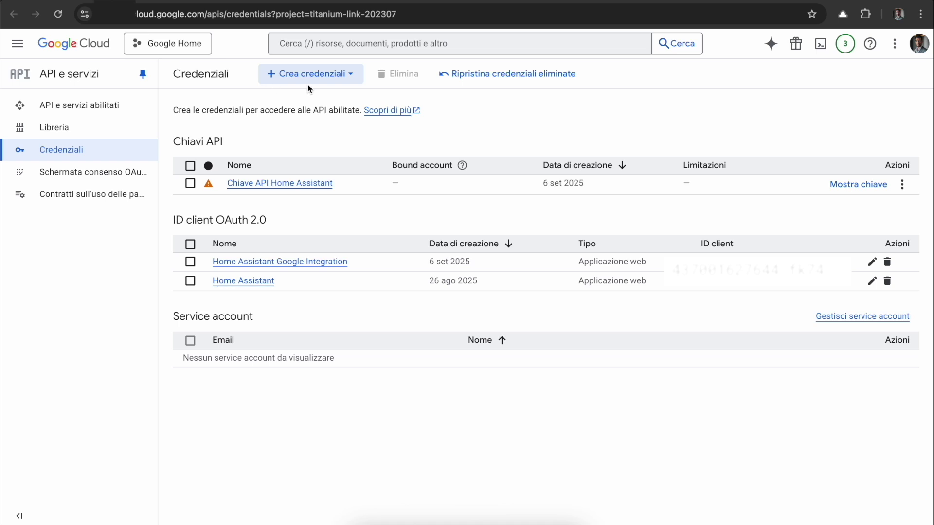
# - Start a new OAuth client via Crea credenziali > ID client OAuth
pyautogui.click(352, 77)
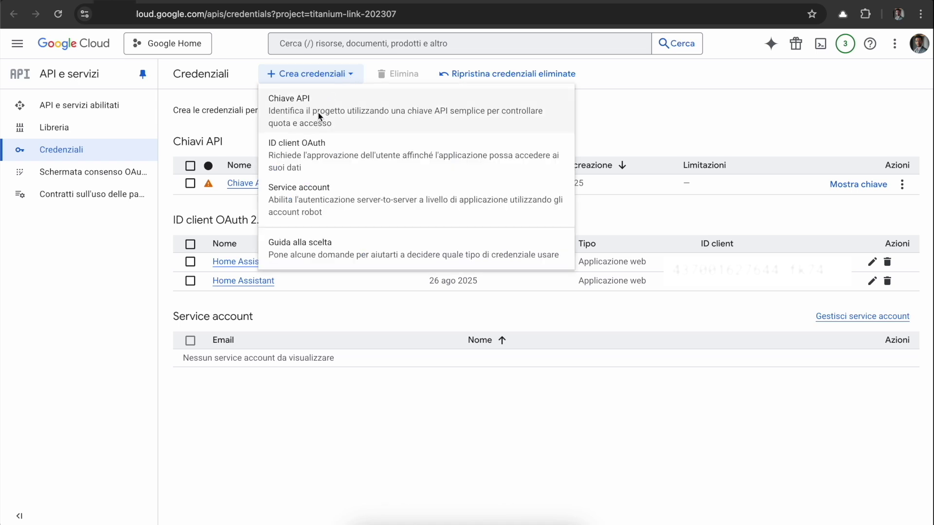
pyautogui.click(321, 158)
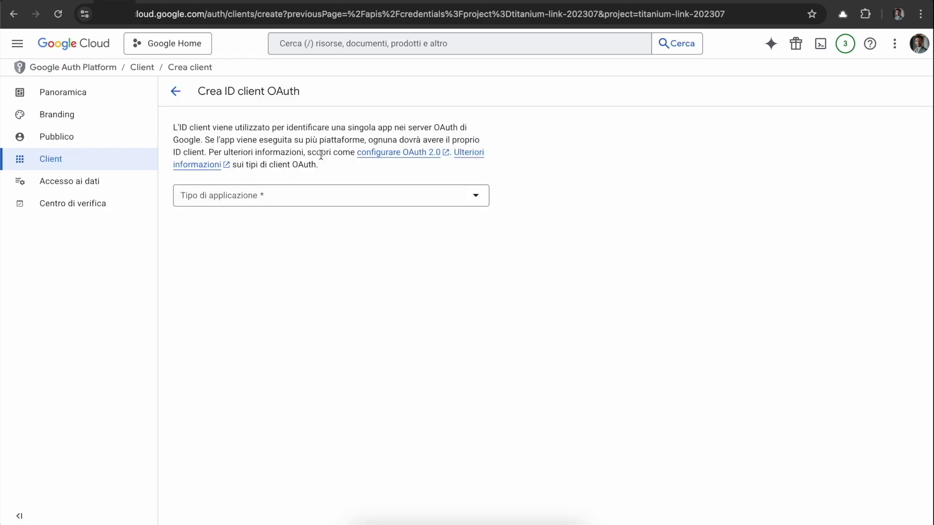
# - Set the client type to Applicazione web and rename 'Client web 3' to 'Home Assistant'
pyautogui.click(230, 193)
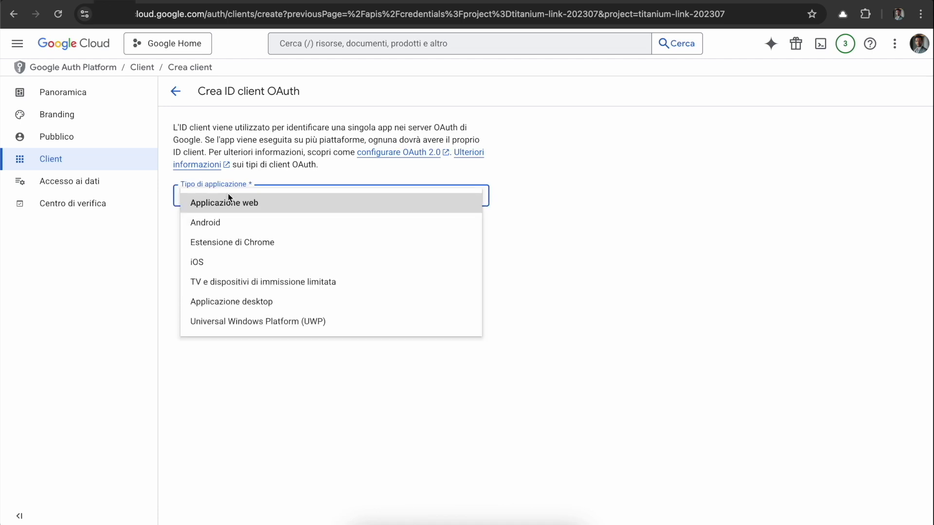
pyautogui.click(271, 204)
pyautogui.moveTo(245, 237); pyautogui.dragTo(184, 239)
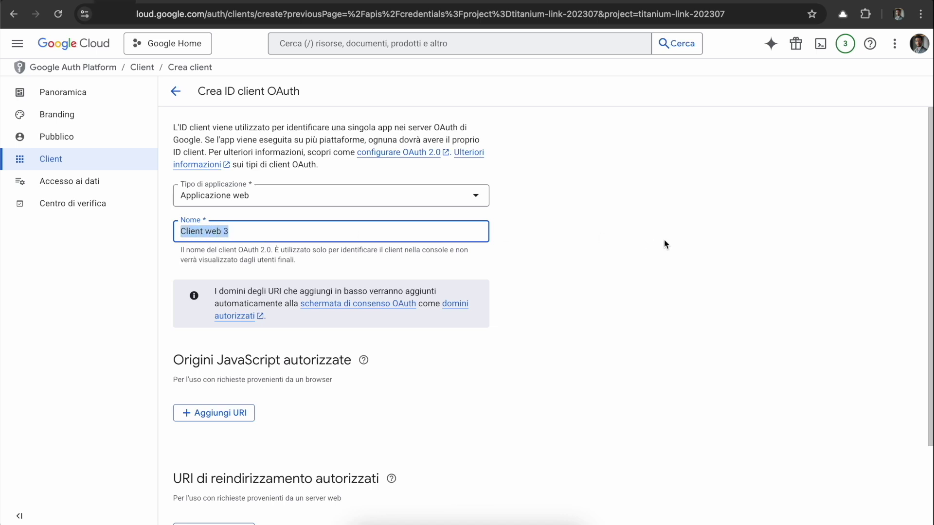
pyautogui.press('BackSpace')
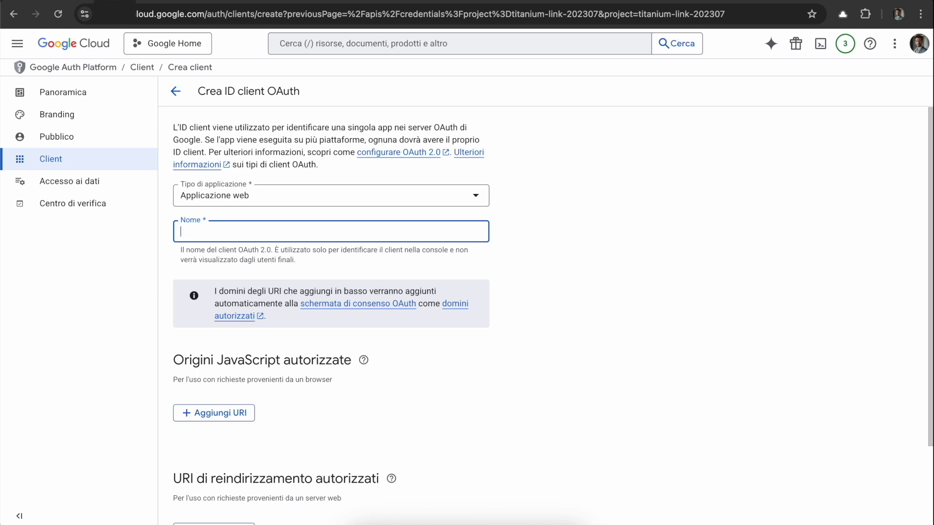
pyautogui.write('Home Assistant')
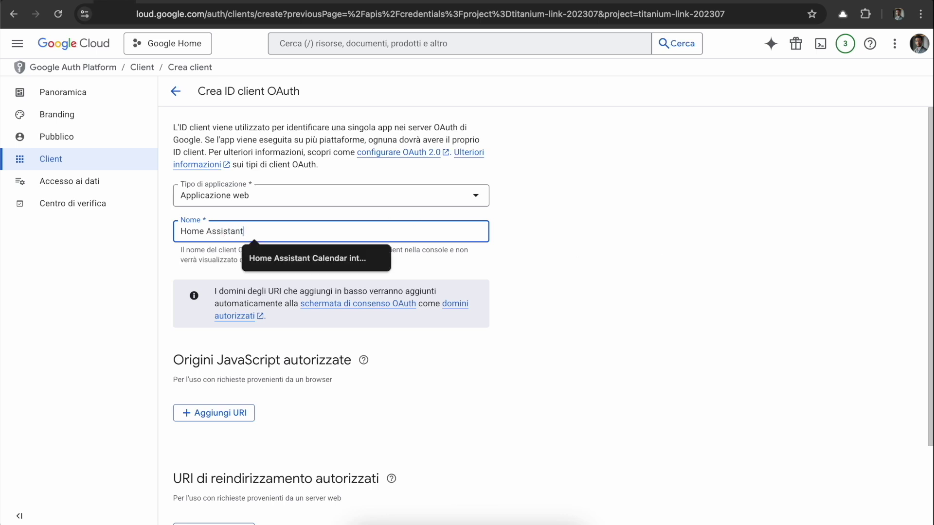
pyautogui.click(560, 333)
pyautogui.scroll(-3, 561, 332)
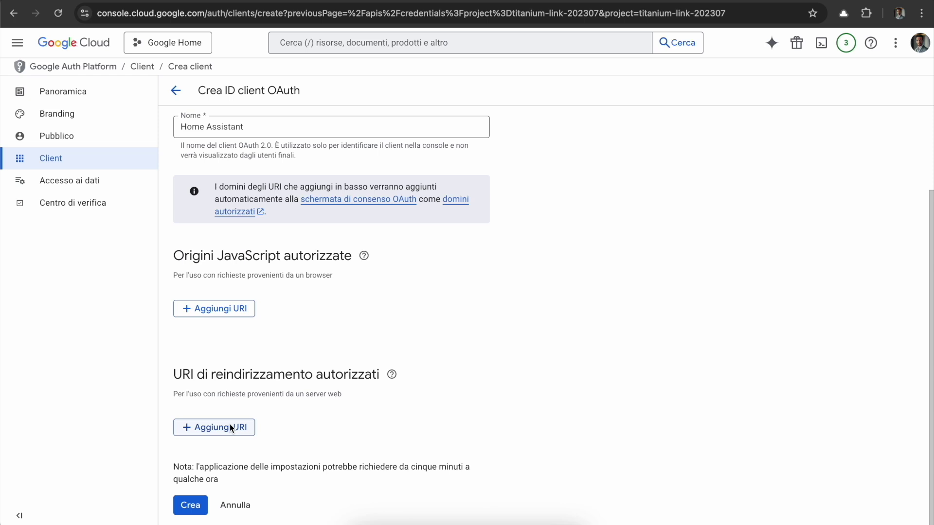
# - Add an empty URI 1 entry under URI di reindirizzamento autorizzati
pyautogui.click(231, 428)
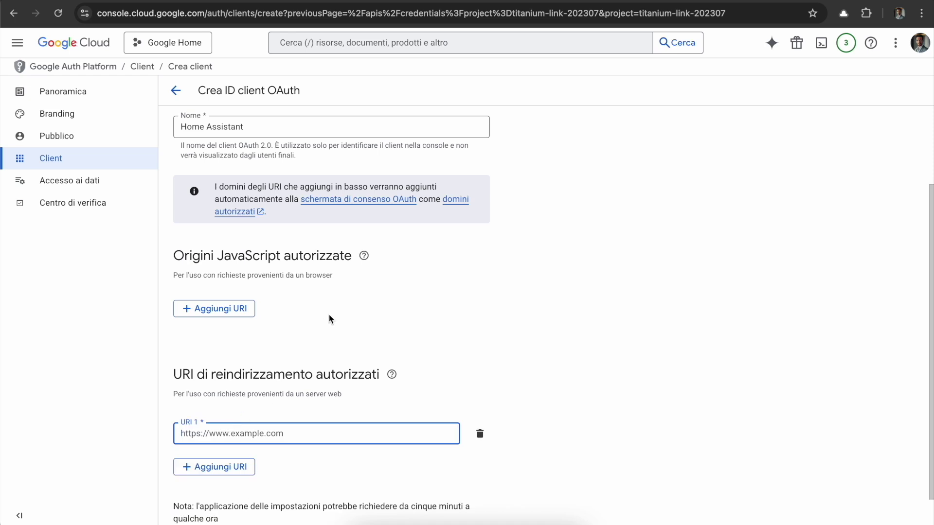
pyautogui.scroll(-1, 328, 317)
pyautogui.click(280, 417)
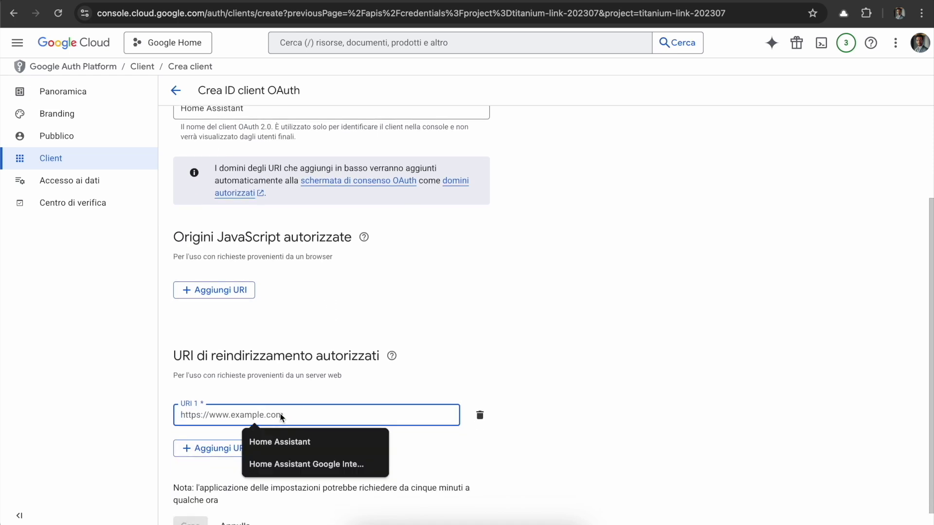
pyautogui.press('super+shift+v')
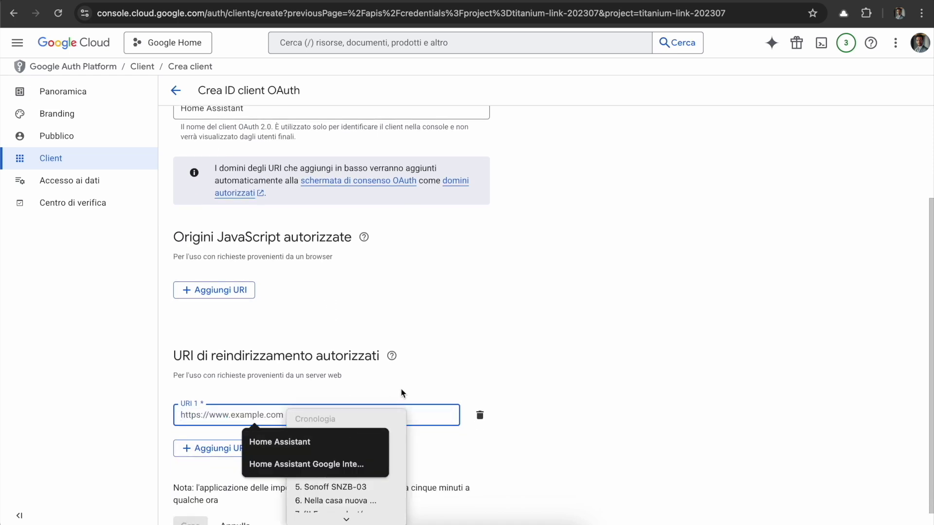
pyautogui.scroll(-1, 403, 410)
pyautogui.click(331, 390)
pyautogui.press('super+shift+v')
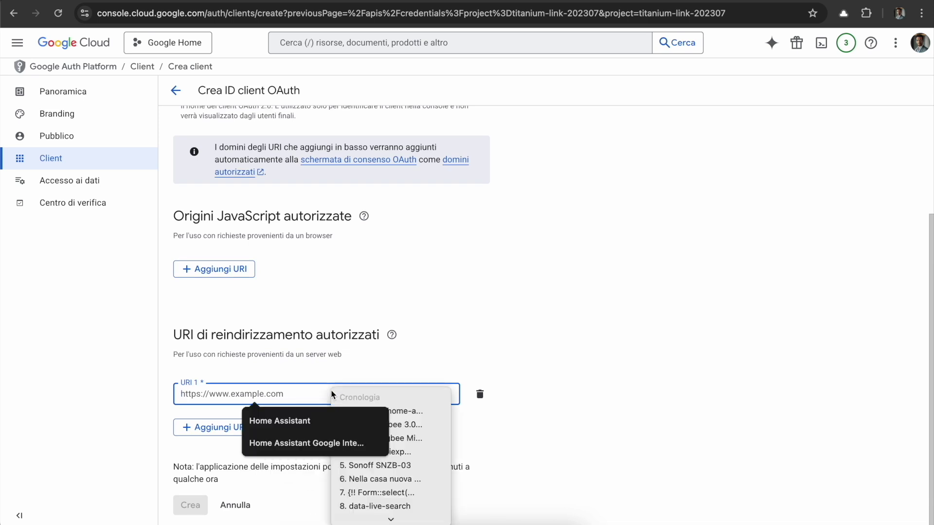
pyautogui.press('Escape')
pyautogui.press('super+shift+v')
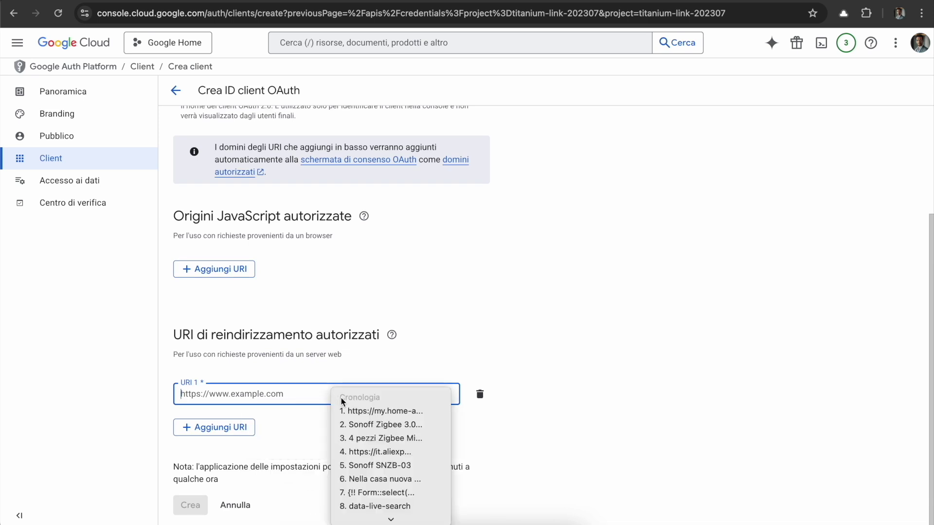
pyautogui.click(366, 415)
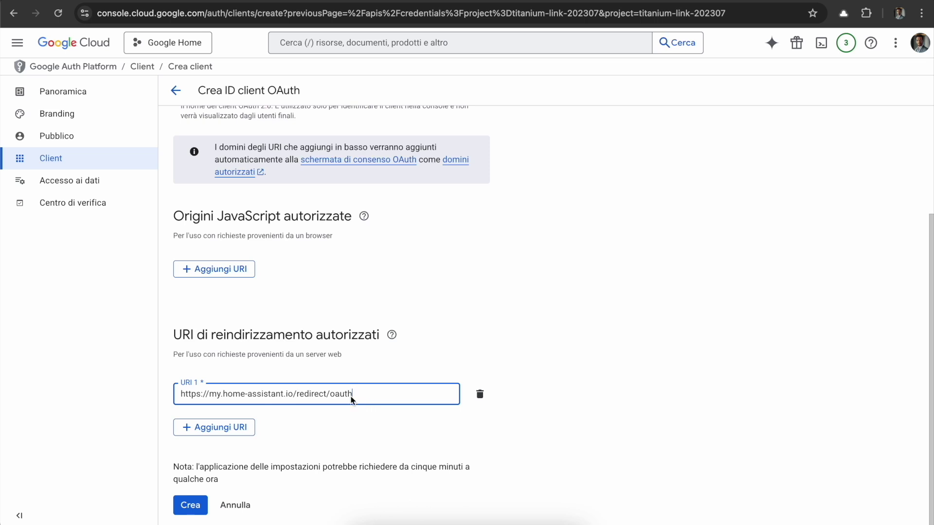
pyautogui.moveTo(211, 396); pyautogui.dragTo(293, 400)
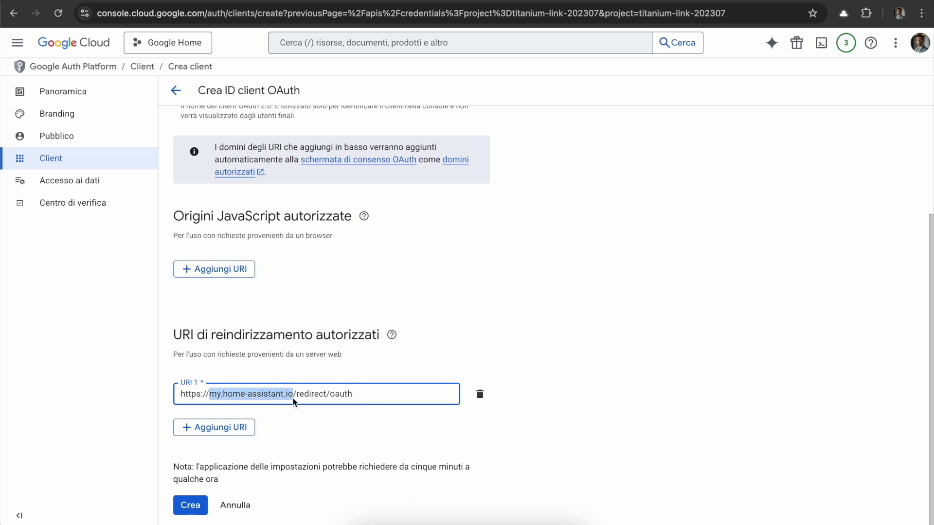
pyautogui.click(533, 357)
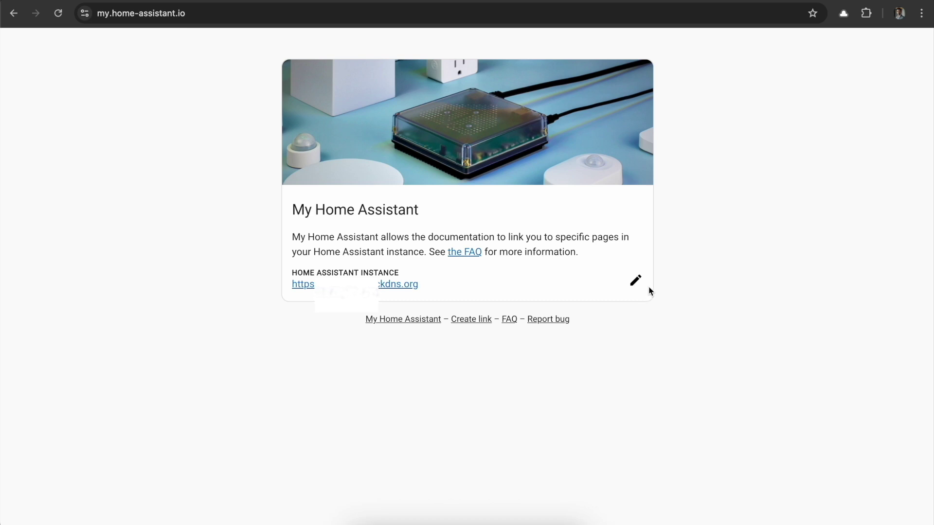
pyautogui.click(636, 286)
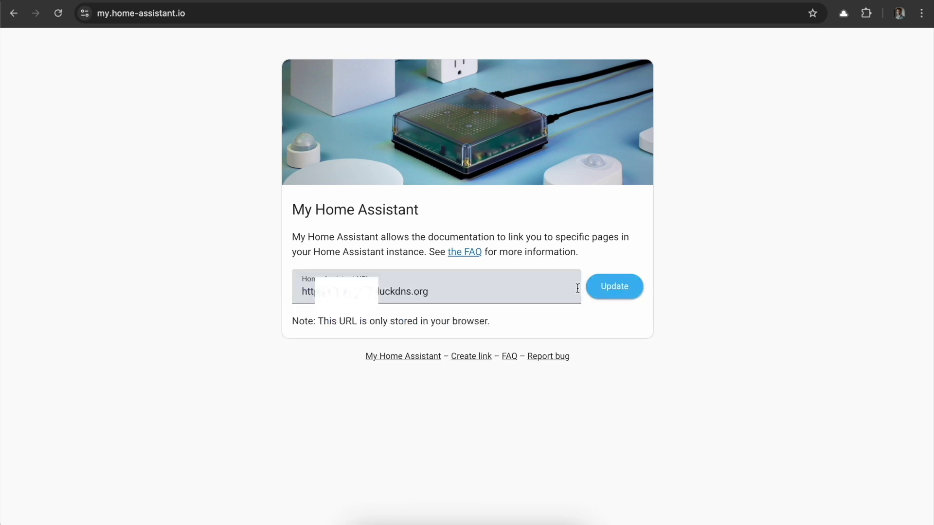
pyautogui.moveTo(460, 294); pyautogui.dragTo(301, 296)
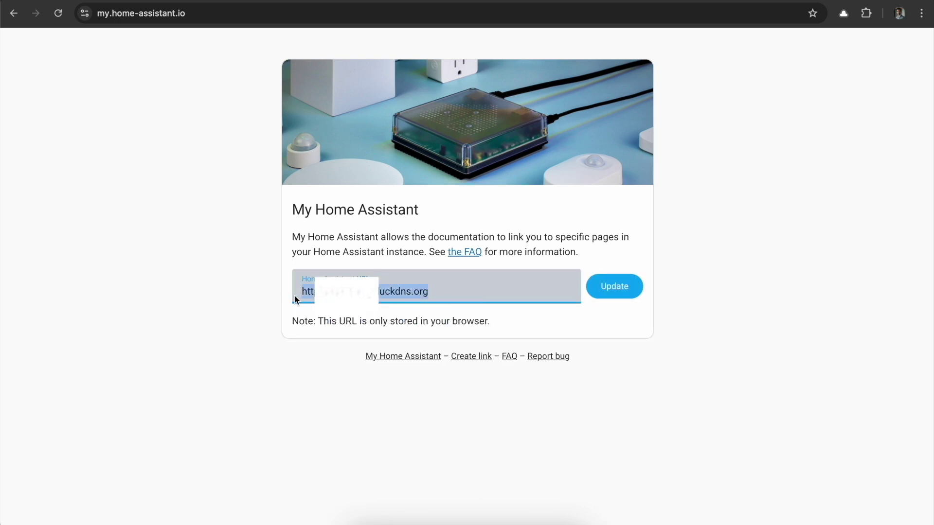
pyautogui.click(449, 297)
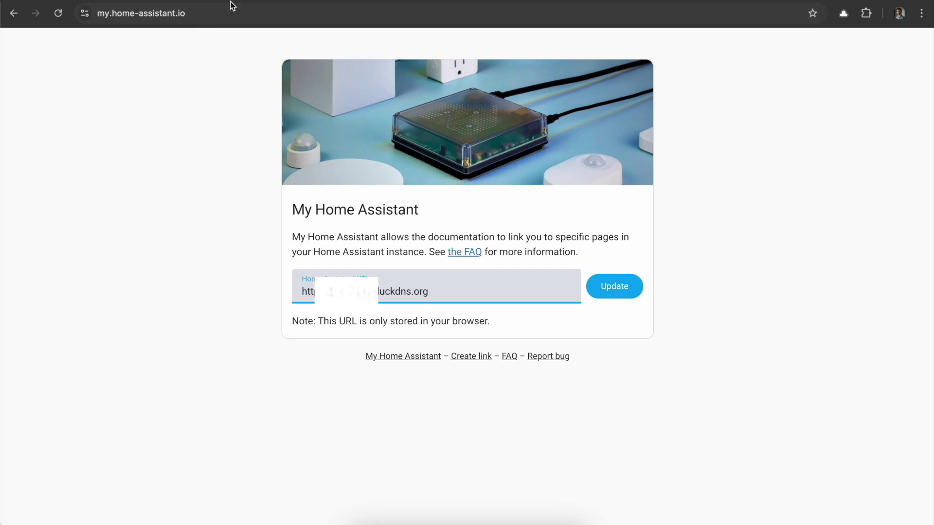
pyautogui.hotkey('ctrl', 'Tab')
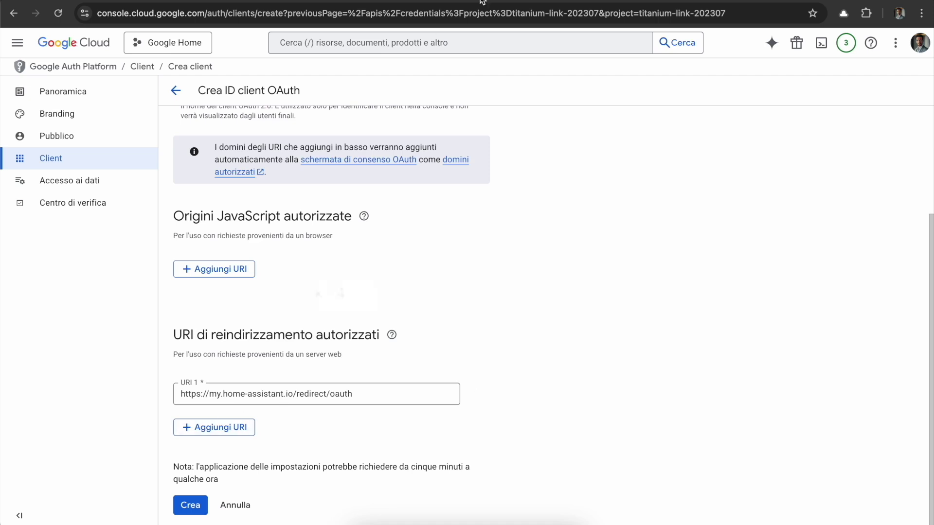
pyautogui.hotkey('ctrl', 'shift', 'Tab')
pyautogui.moveTo(437, 292); pyautogui.dragTo(301, 293)
pyautogui.click(725, 327)
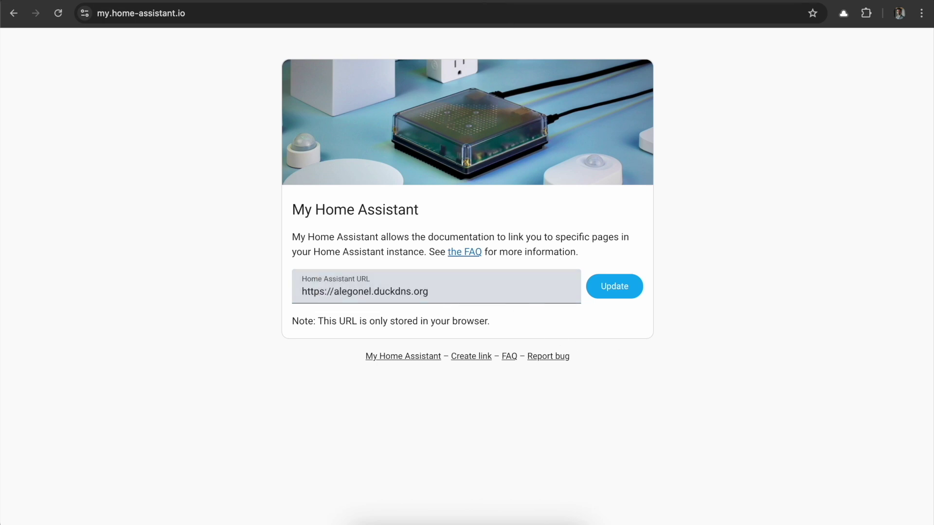
pyautogui.hotkey('ctrl', 'Tab')
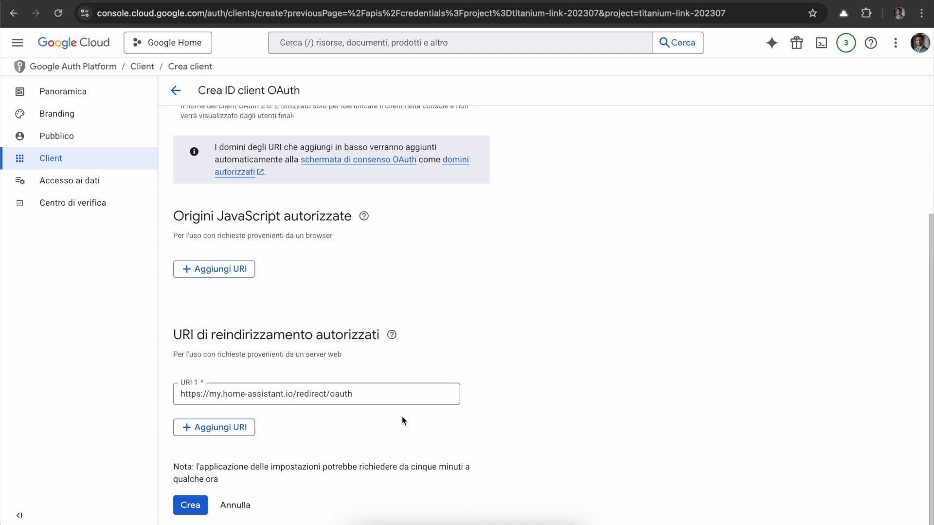
# - Create the Home Assistant OAuth client, download its JSON, and copy the client ID and secret
pyautogui.click(193, 508)
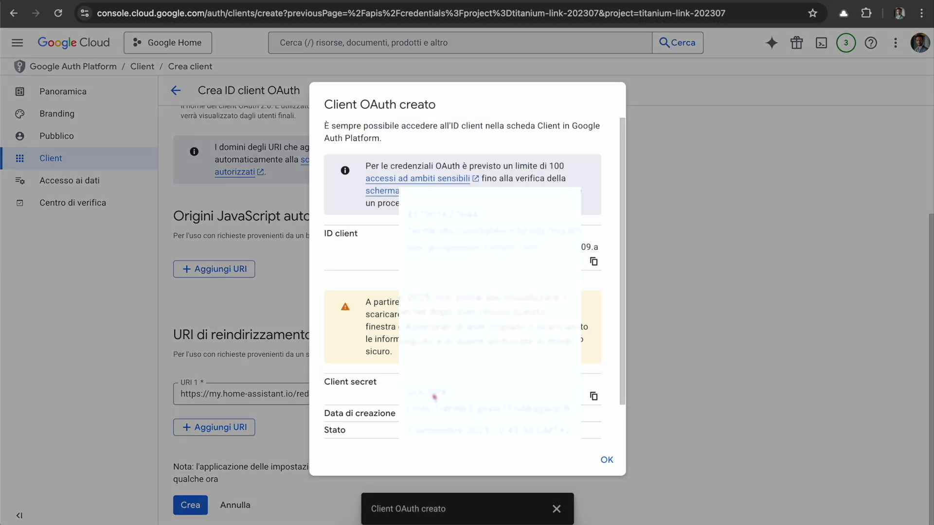
pyautogui.click(594, 264)
pyautogui.scroll(-2, 587, 376)
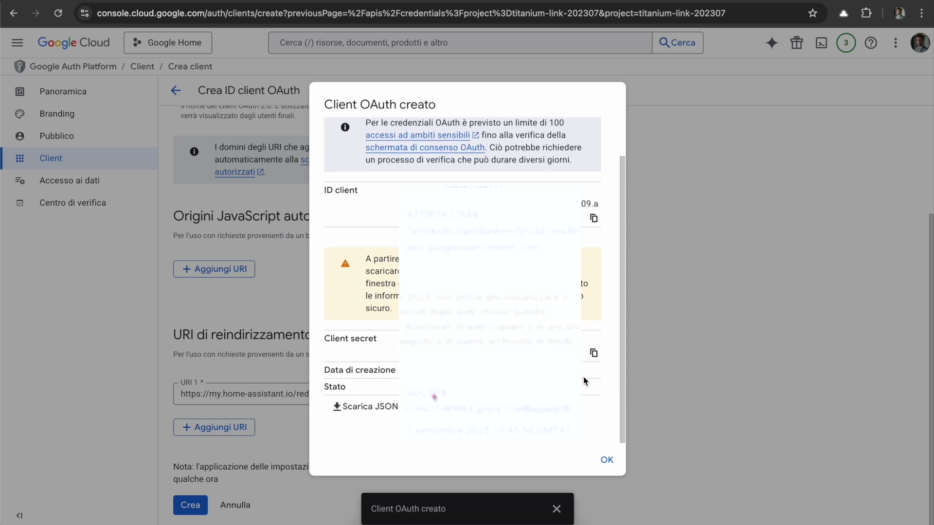
pyautogui.click(376, 408)
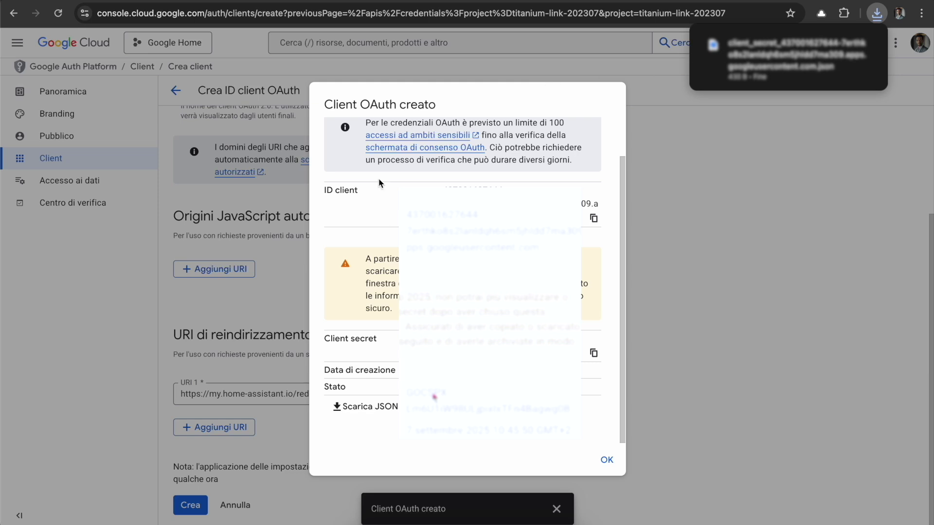
pyautogui.click(594, 219)
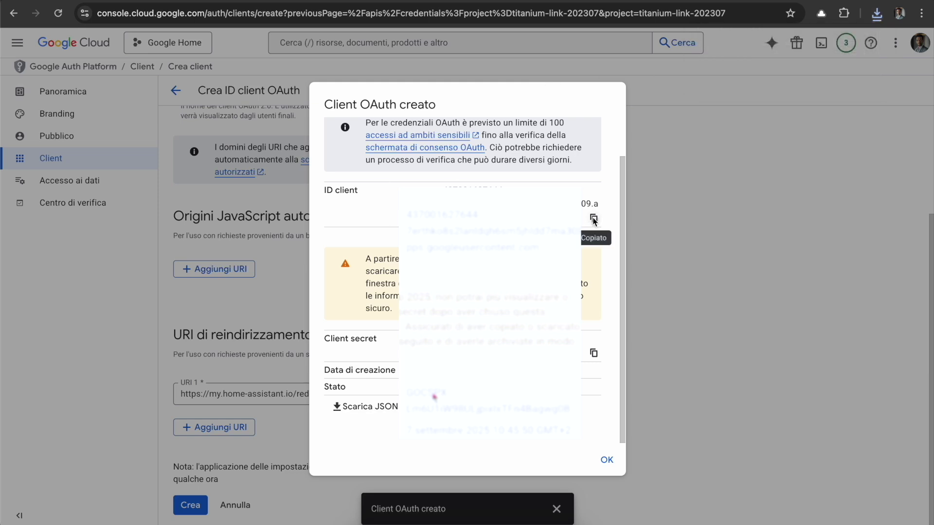
pyautogui.click(595, 353)
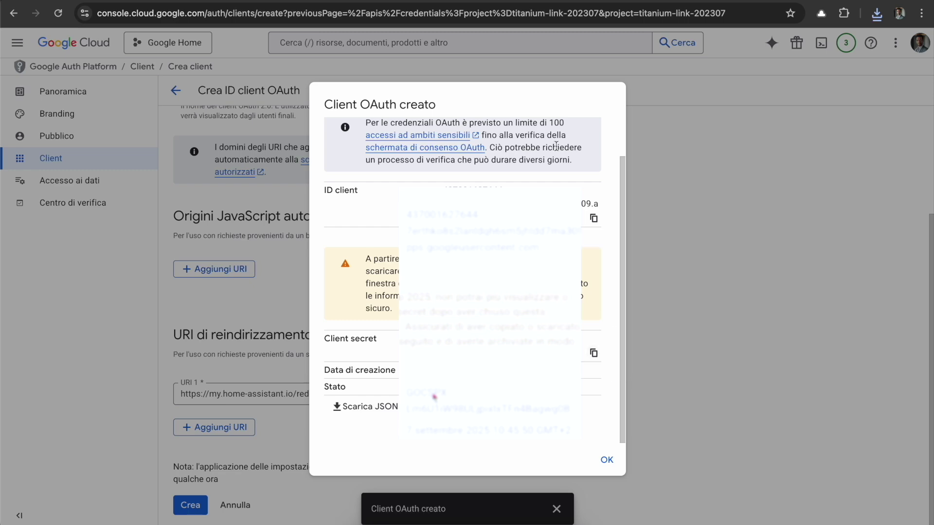
pyautogui.click(607, 462)
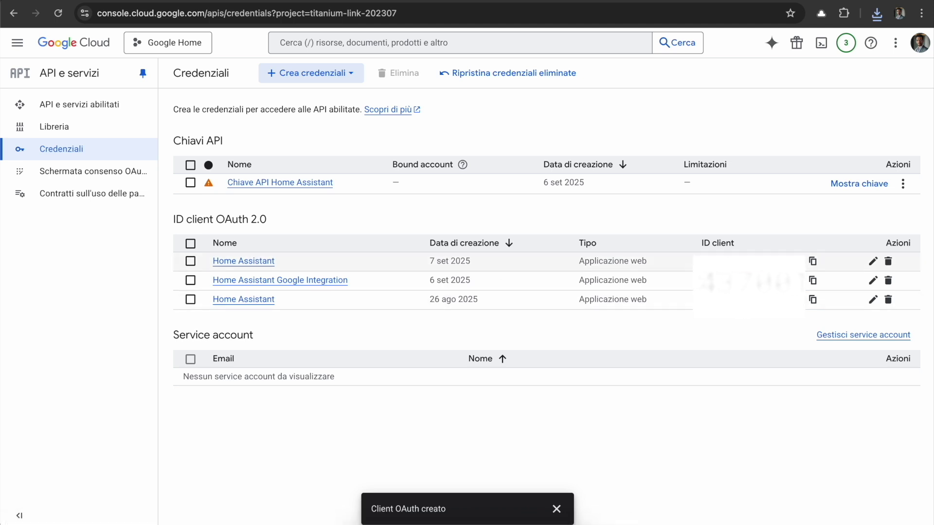
pyautogui.press('super+Tab')
pyautogui.press('super+Tab')
pyautogui.press('super+Tab')
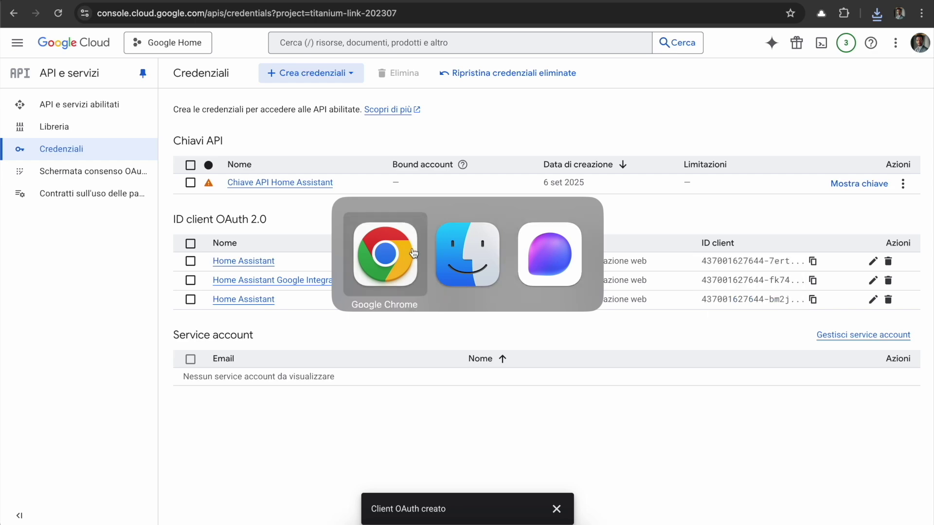
pyautogui.press('super+Tab')
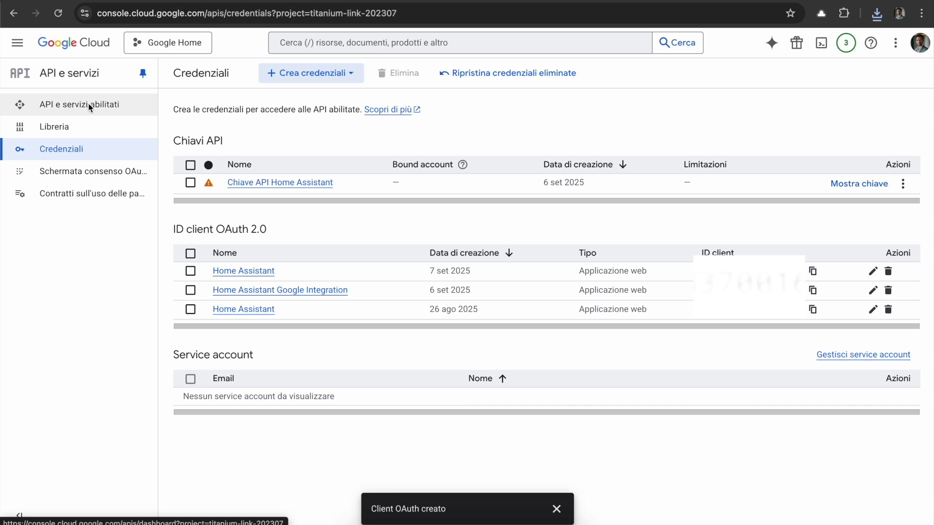
pyautogui.click(72, 107)
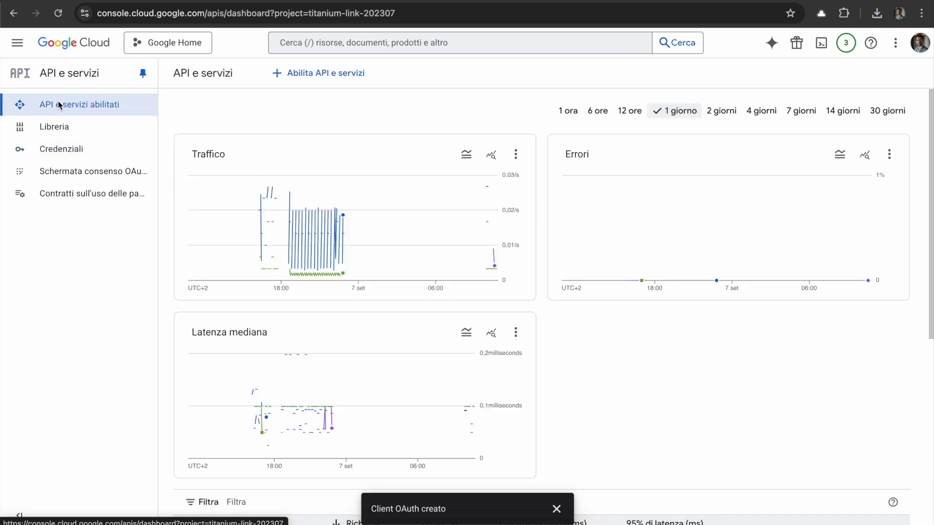
# - Search the API library for 'calendar' to check Google Calendar API is enabled, then return to Home Assistant
pyautogui.click(311, 74)
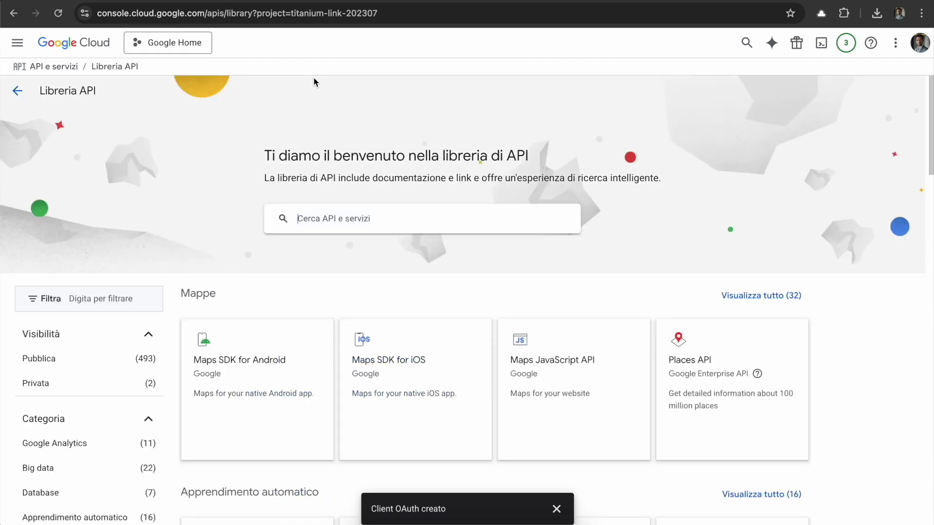
pyautogui.click(335, 220)
pyautogui.write('calendar')
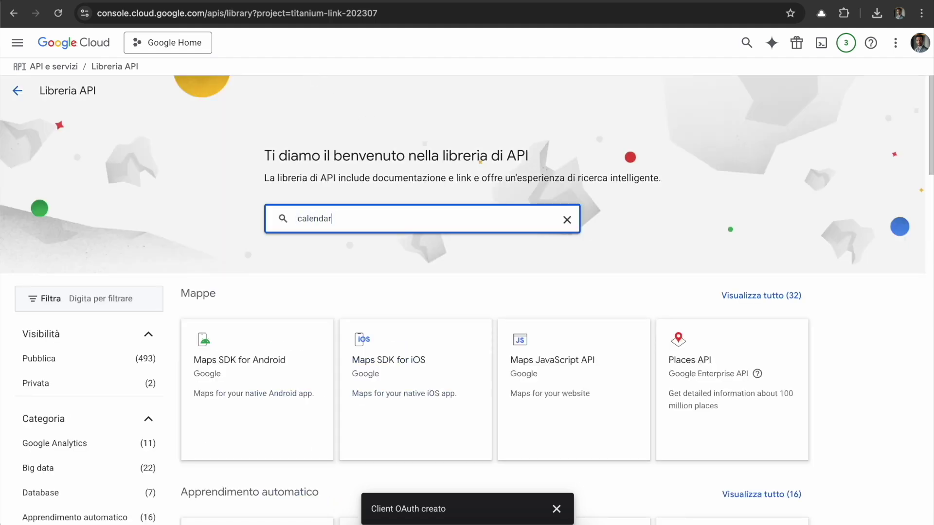
pyautogui.press('Return')
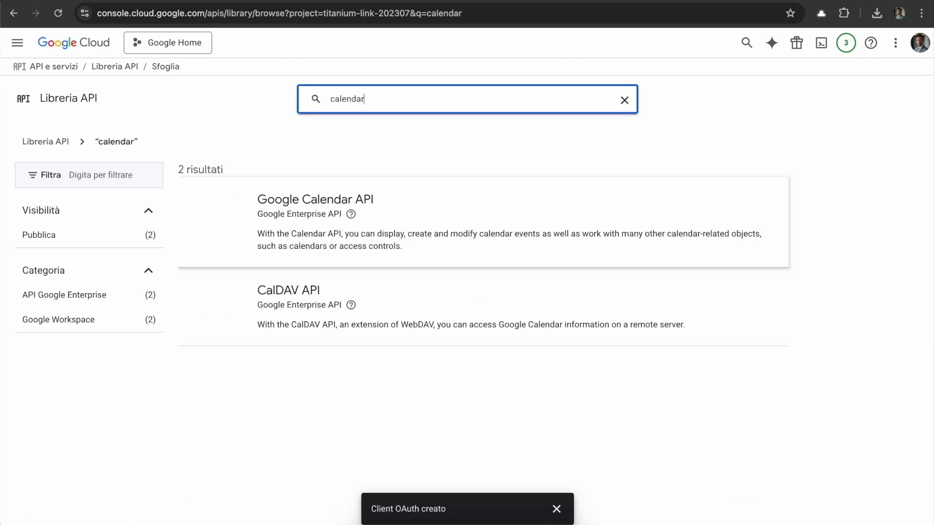
pyautogui.moveTo(351, 214)
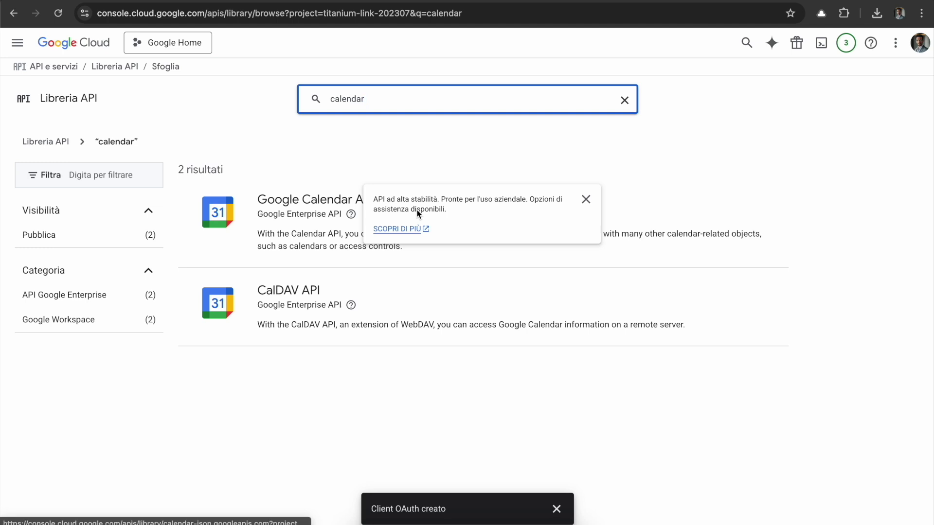
pyautogui.click(313, 198)
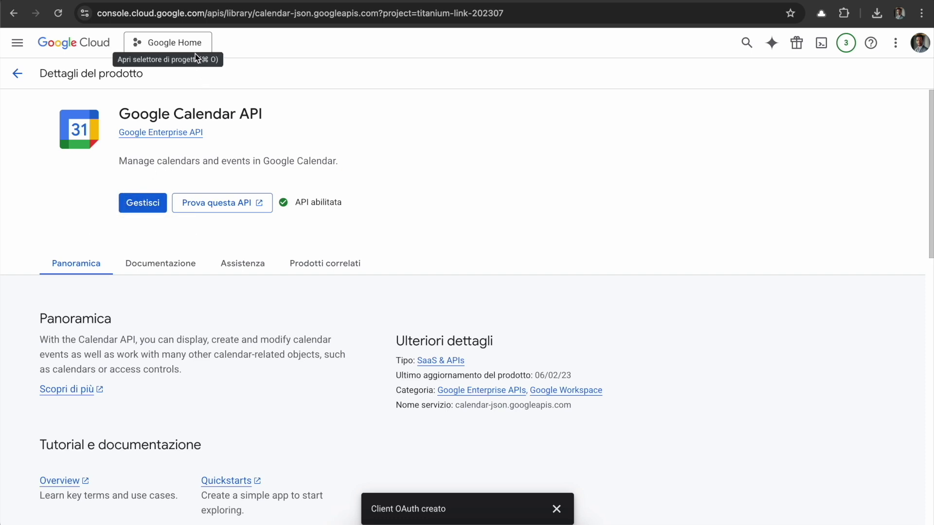
pyautogui.hotkey('ctrl', 'Tab')
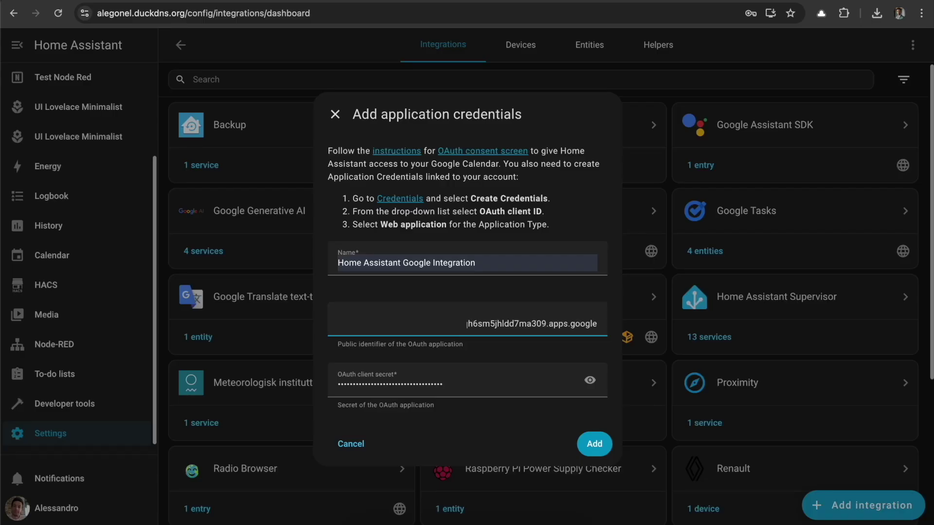
pyautogui.click(596, 445)
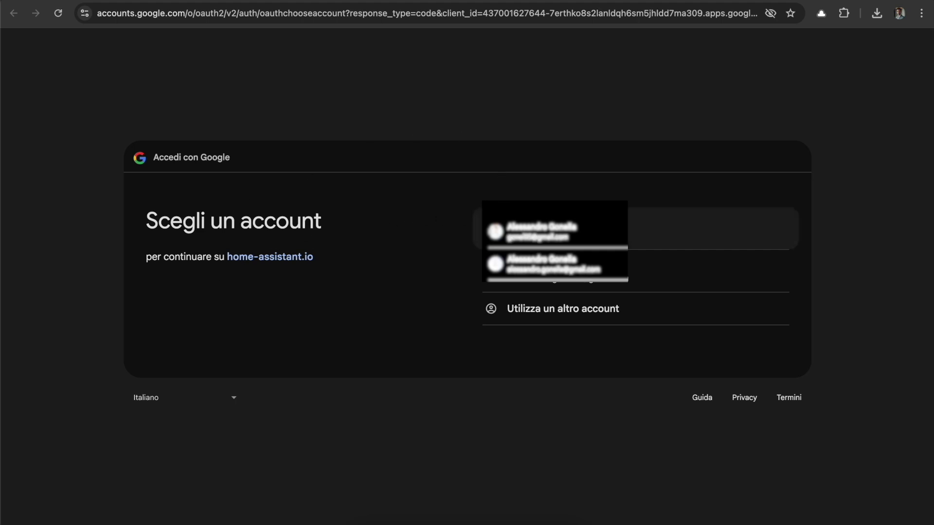
# - Sign in with the first Google account and allow home-assistant.io access past the unverified-app warning
pyautogui.click(538, 224)
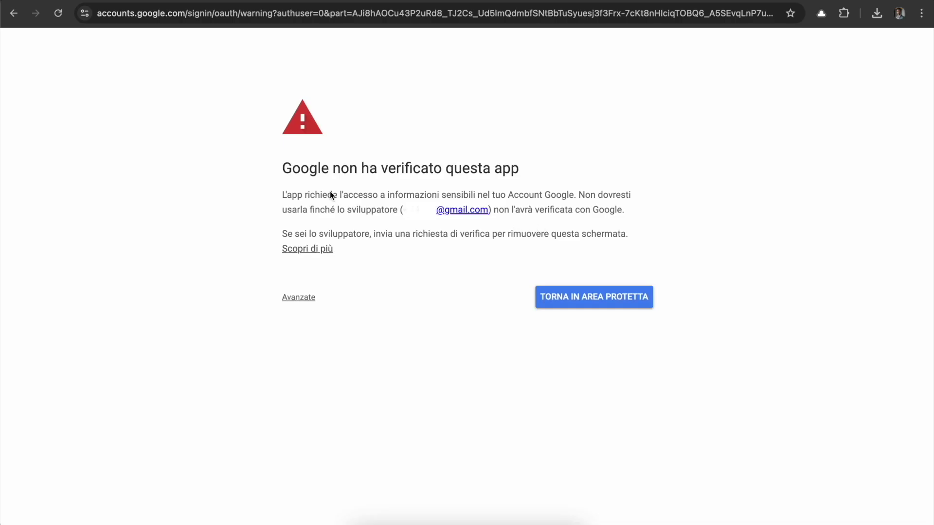
pyautogui.moveTo(281, 168); pyautogui.dragTo(519, 169)
pyautogui.click(518, 169)
pyautogui.click(305, 298)
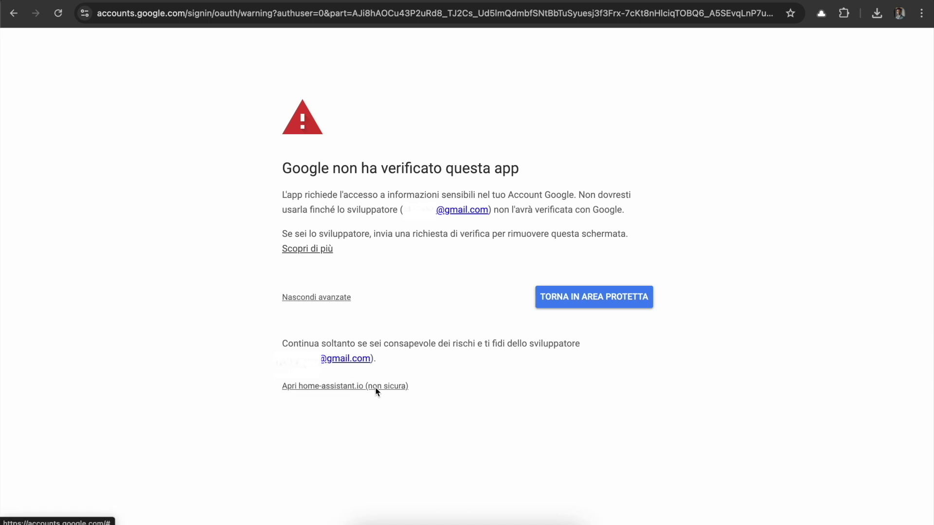
pyautogui.click(341, 387)
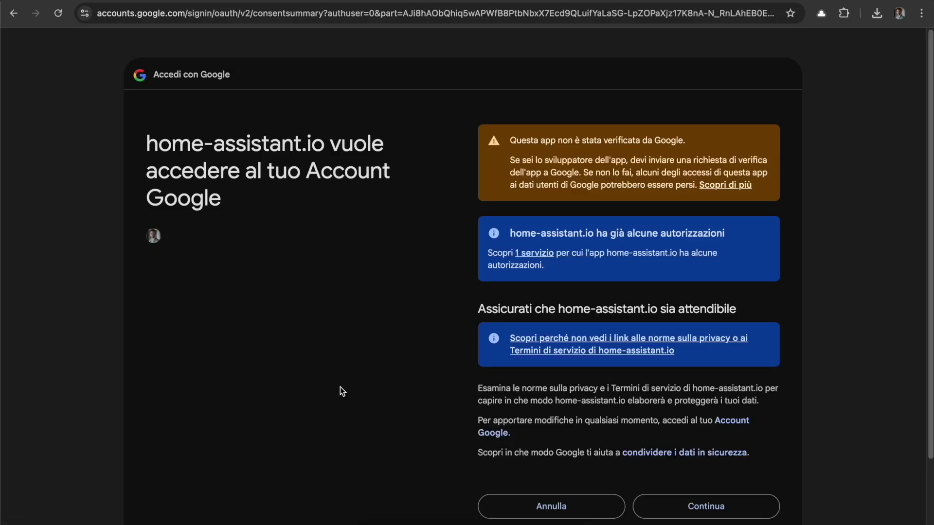
pyautogui.scroll(-2, 384, 279)
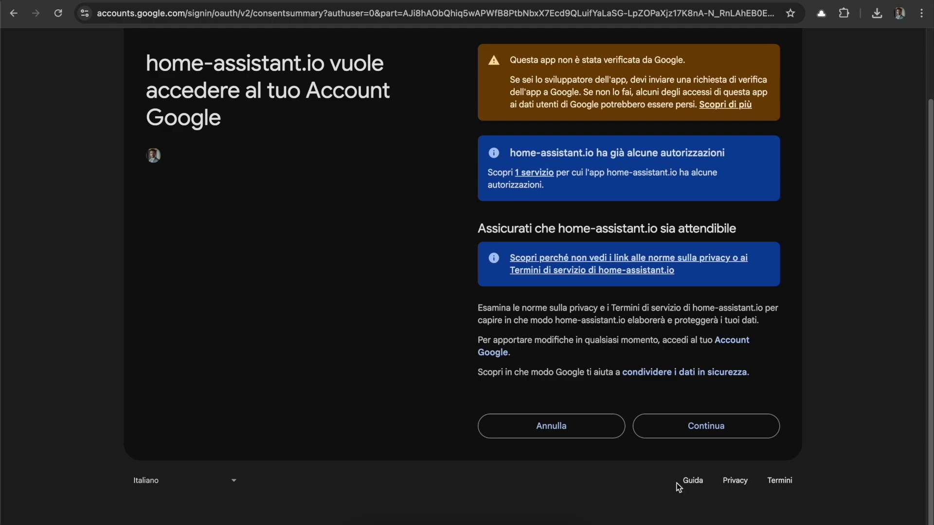
pyautogui.click(713, 434)
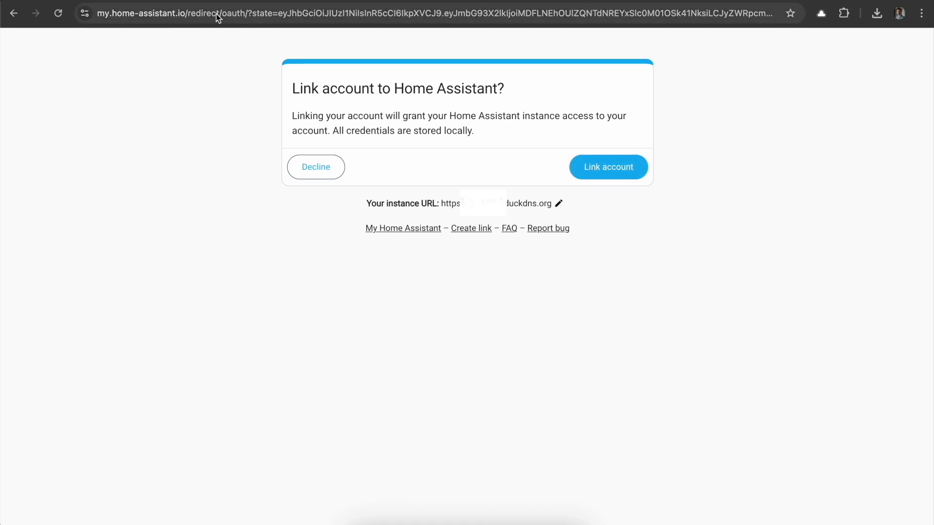
# - Link the Google account, finish the success dialog, and return to Integrations showing Google Calendar with 8 entities
pyautogui.click(609, 170)
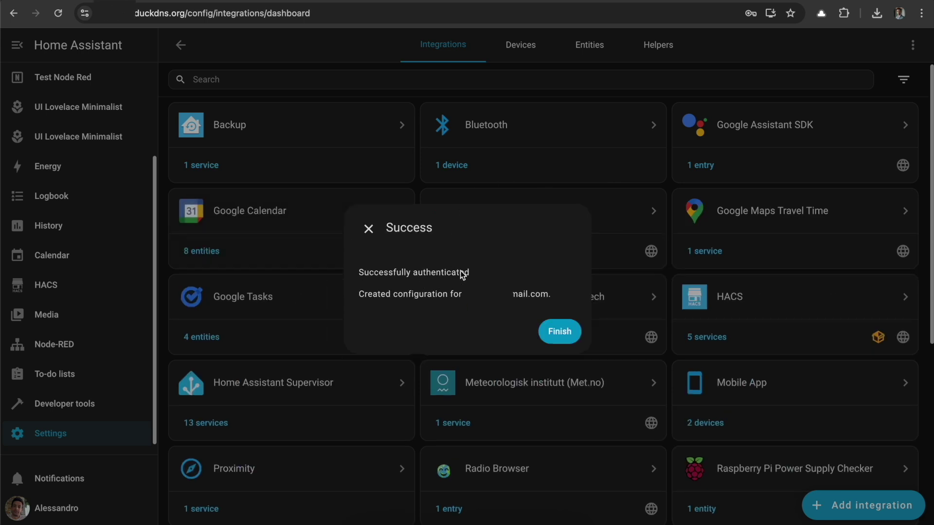
pyautogui.click(558, 333)
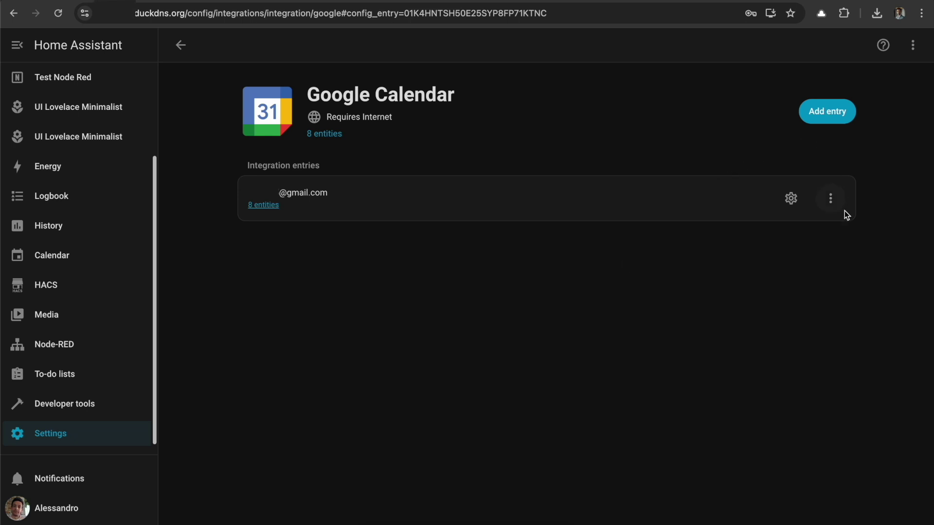
pyautogui.click(180, 45)
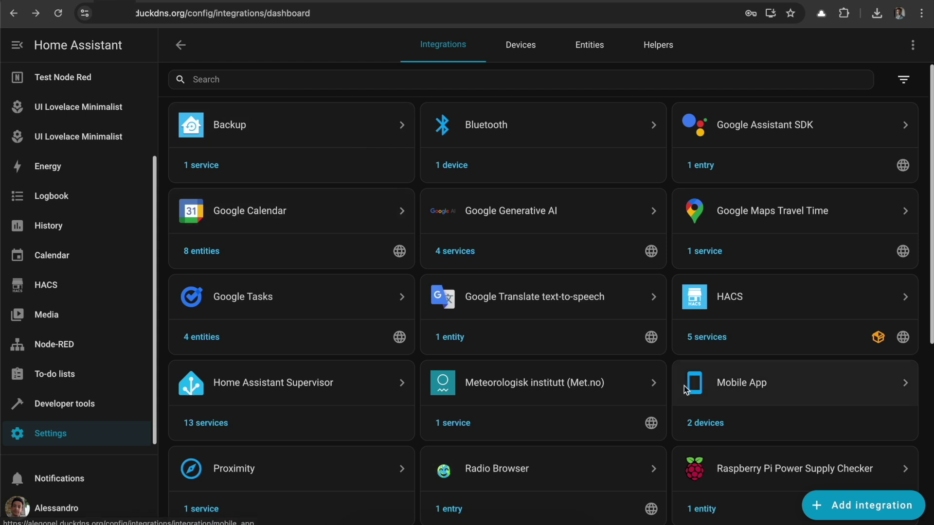